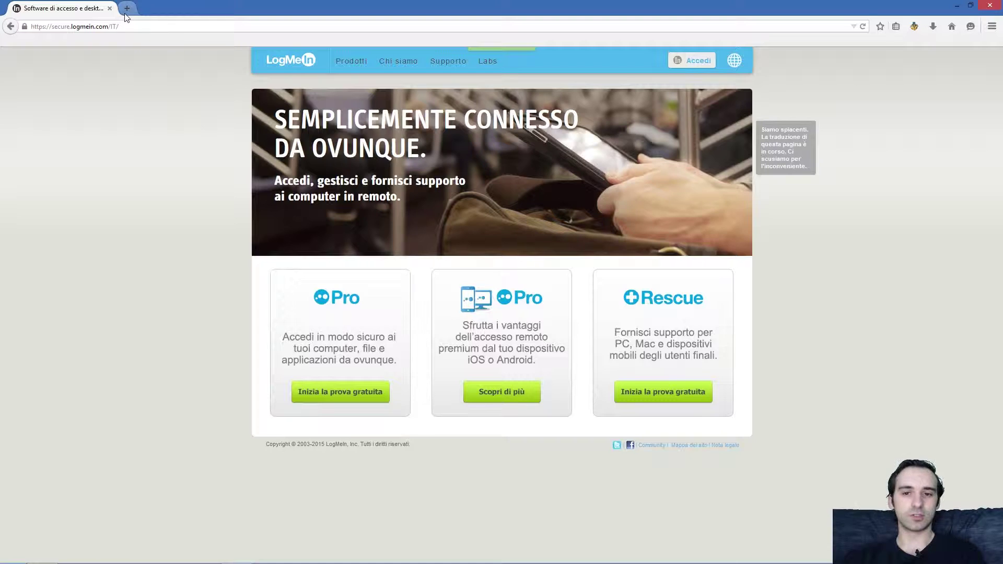
Step: Search the web for hamachi in a new tab, open LogMeIn's Hamachi product page and start the free trial
text(hamachi)
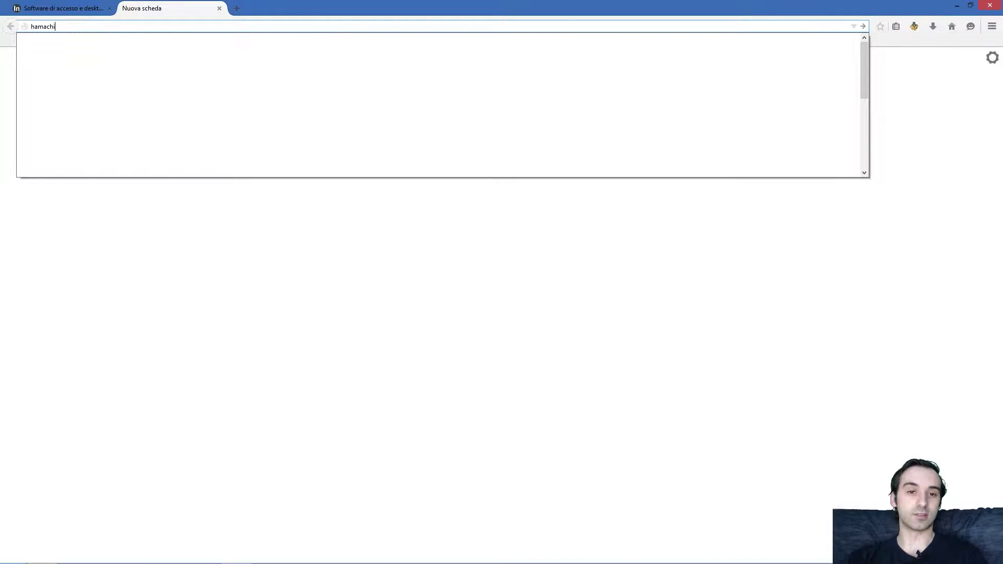
key(Return)
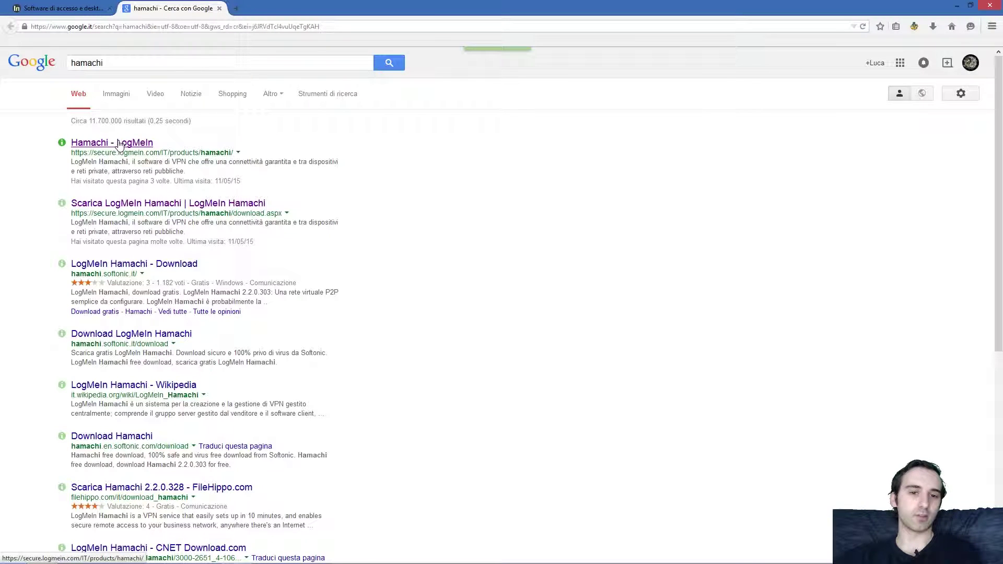
click(119, 146)
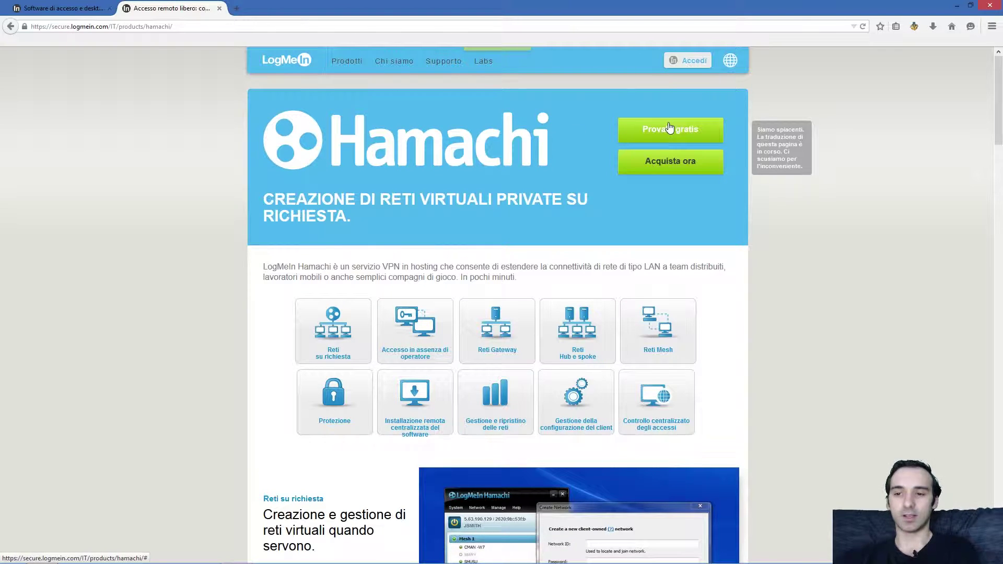
click(710, 130)
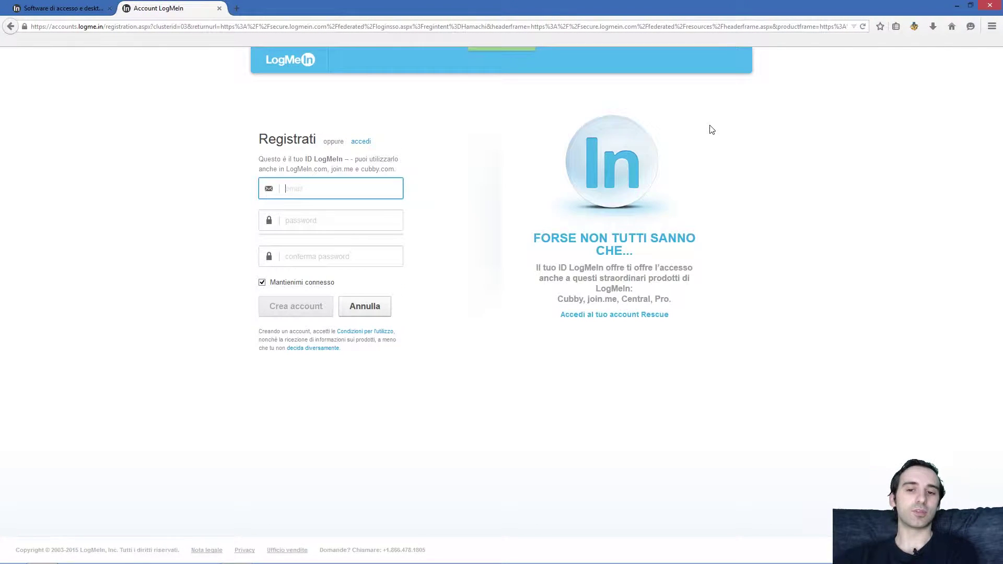
Step: Look over the e-mail and password fields of the registration form, and continue to the existing LogMeIn account
click(363, 142)
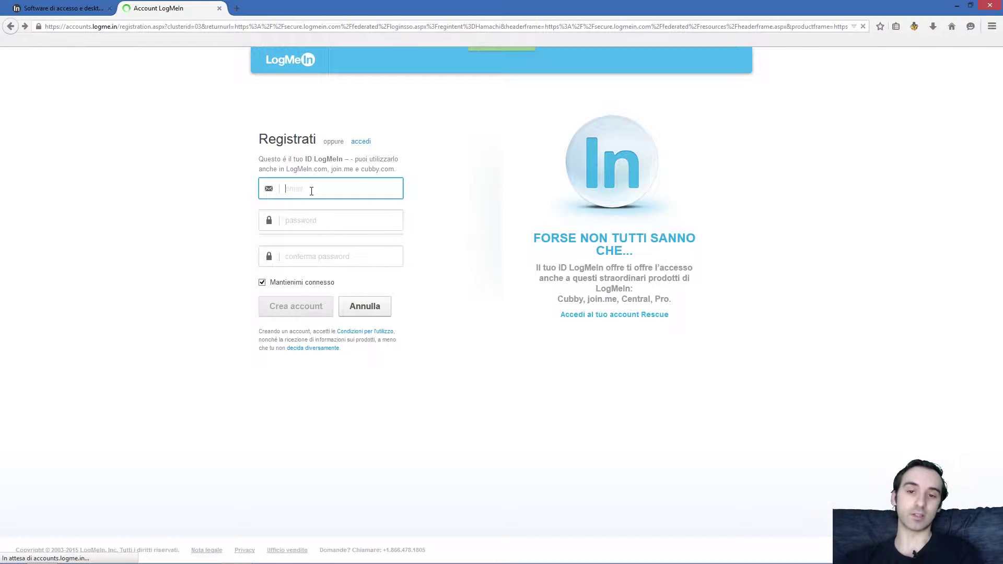
click(318, 253)
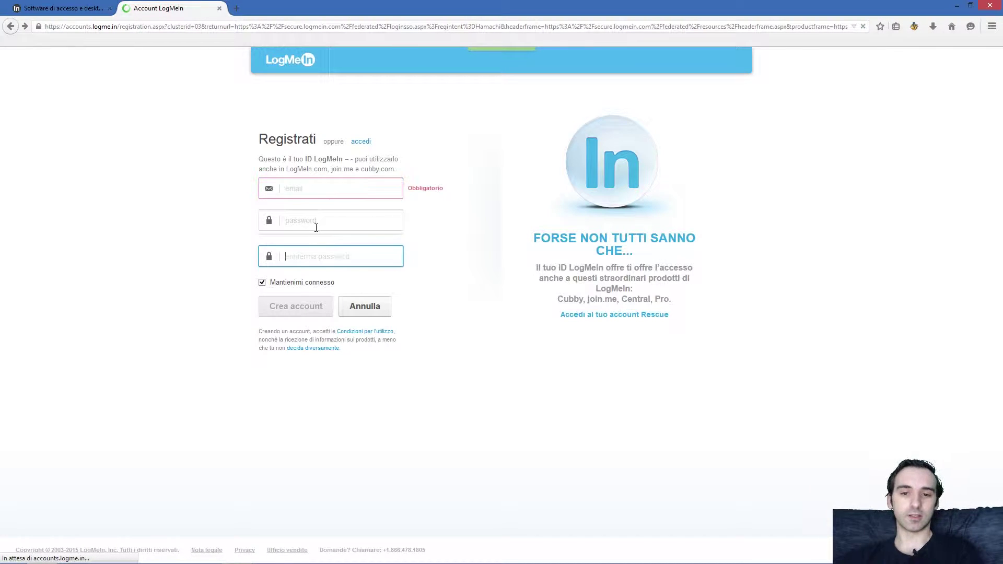
click(326, 253)
click(325, 255)
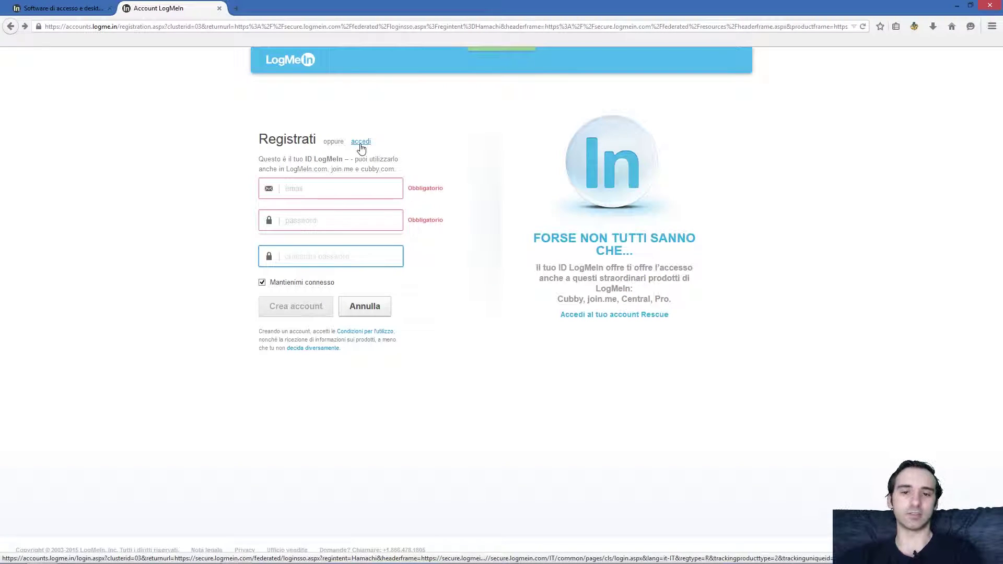
click(364, 306)
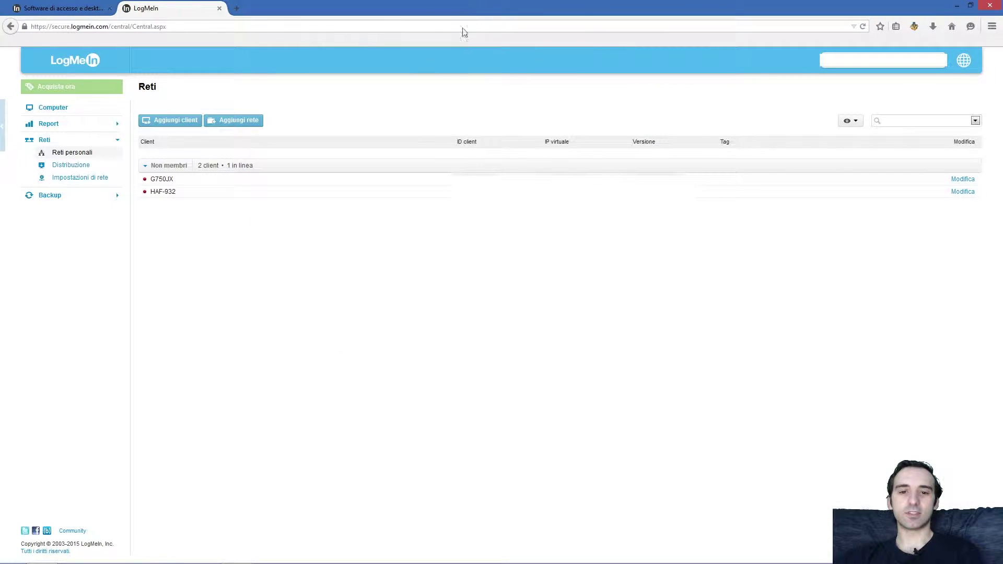
Step: View the account's computer list and return to the list of personal networks
click(57, 108)
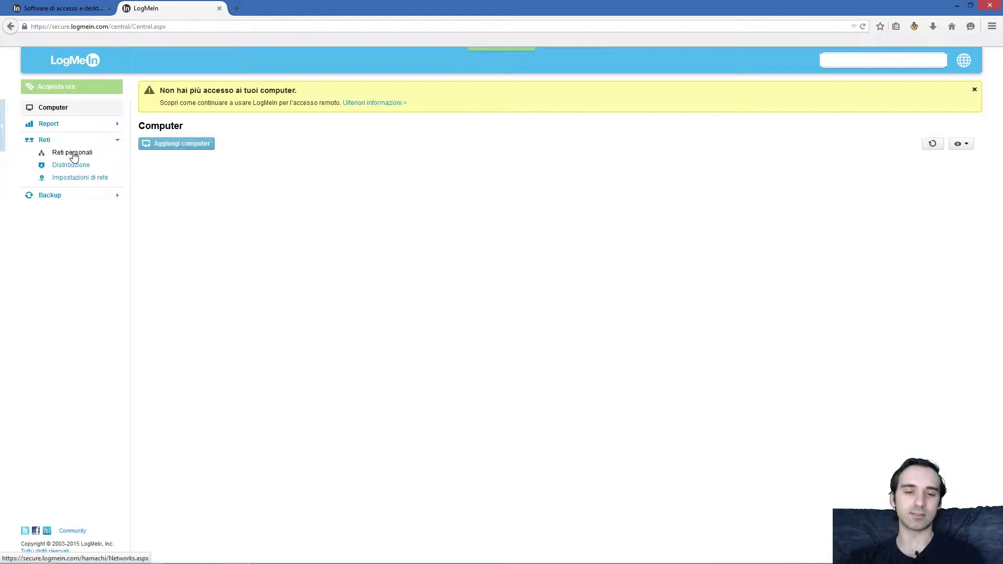
click(78, 154)
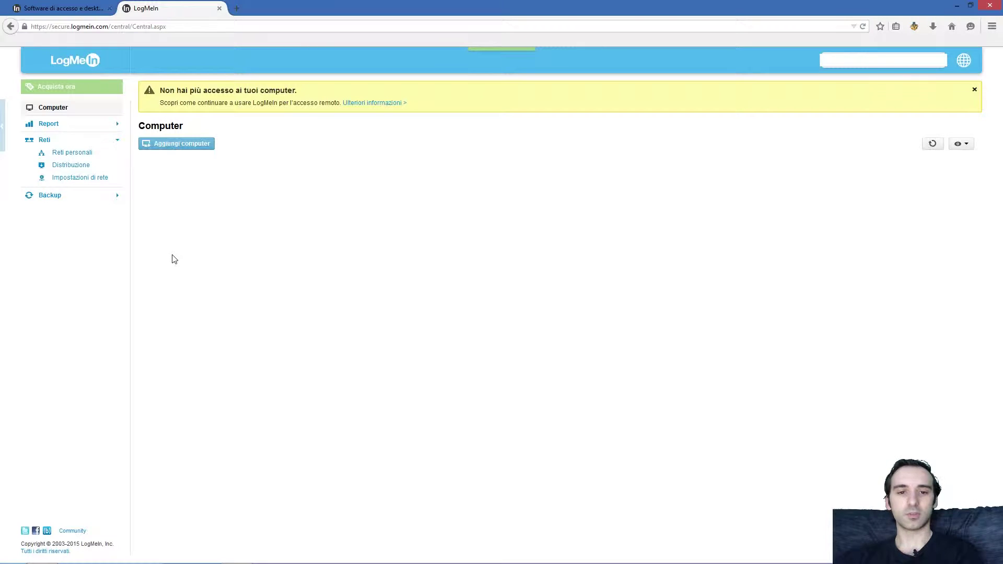
click(73, 155)
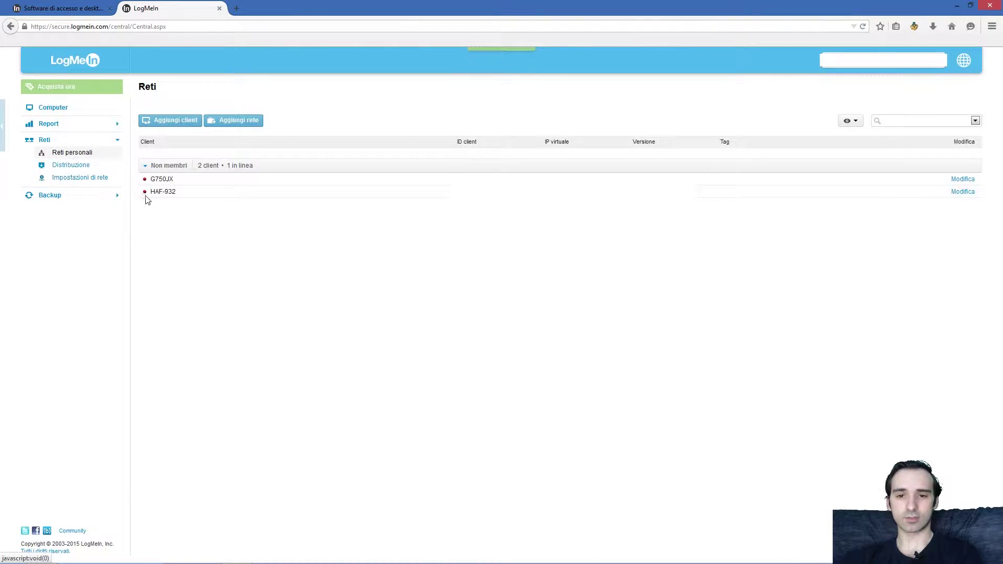
Step: Add a client using the option to install LogMeIn Hamachi on this computer, and download the installer
click(169, 125)
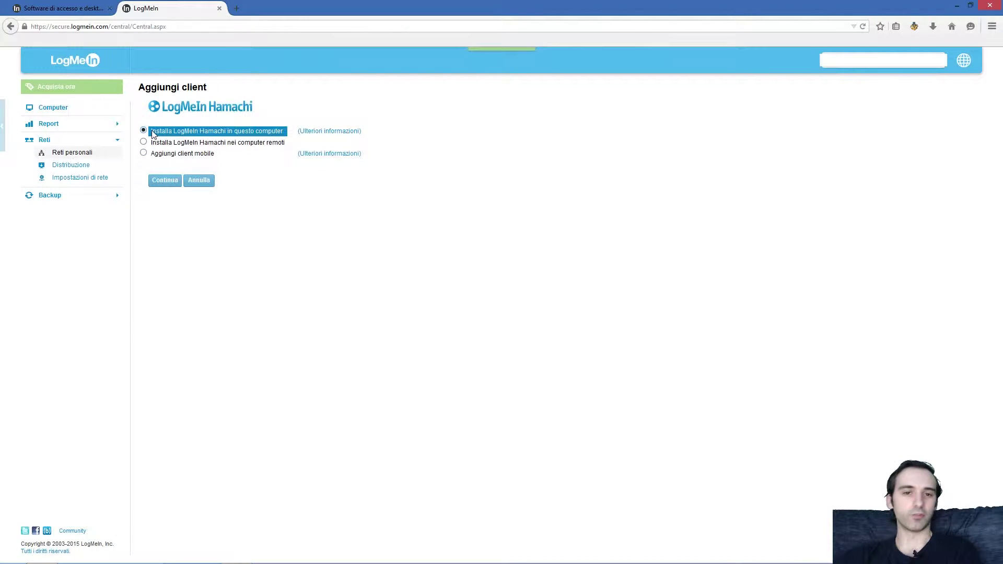
click(166, 182)
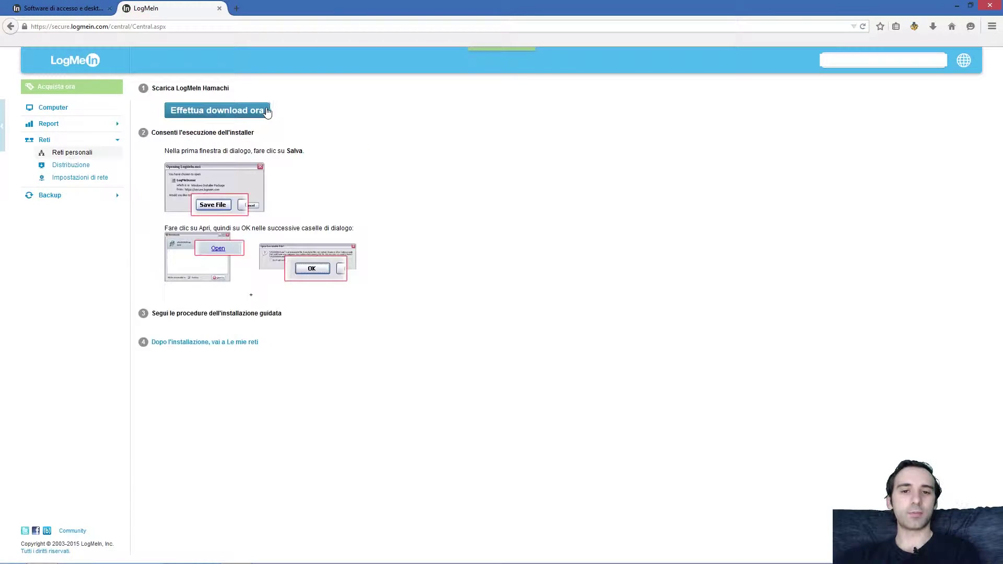
click(245, 119)
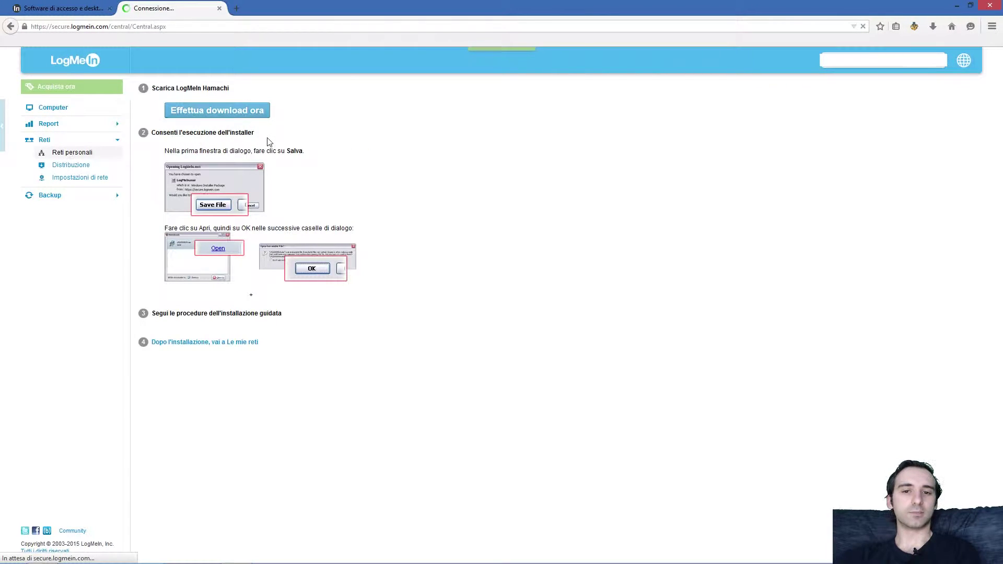
click(413, 289)
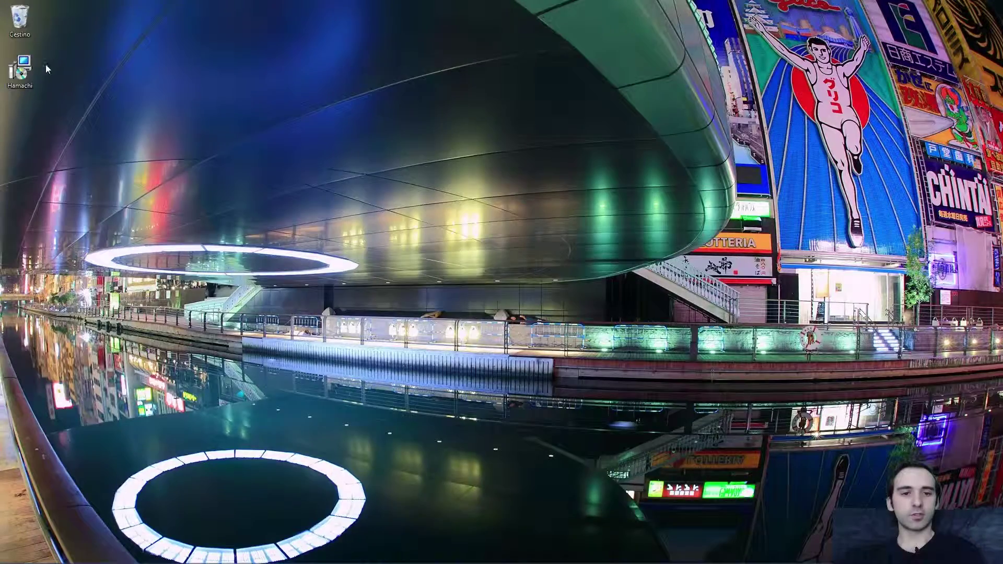
Step: Install LogMeIn Hamachi in Italian with the default folder and a desktop shortcut, launching Hamachi on completion
click(21, 70)
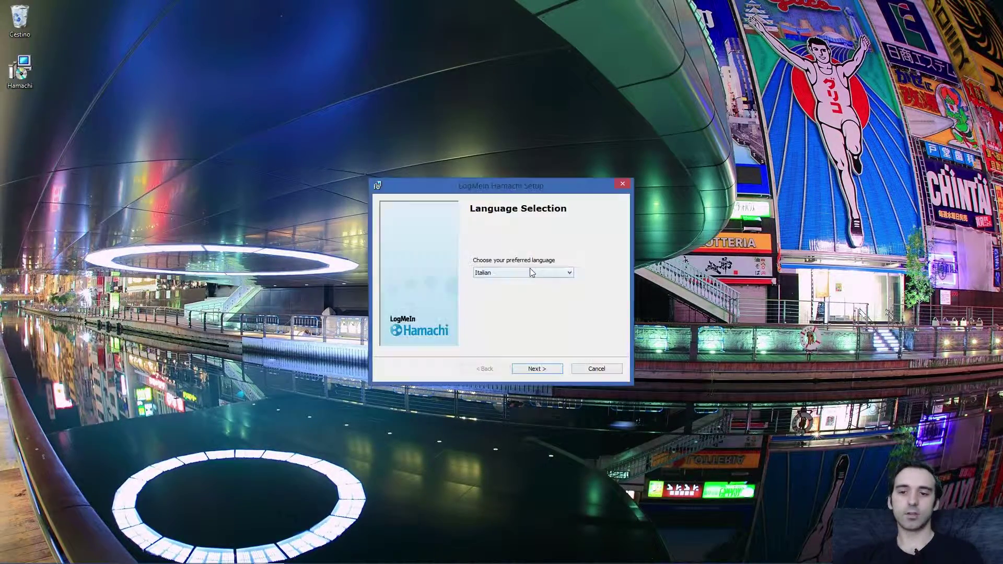
click(570, 272)
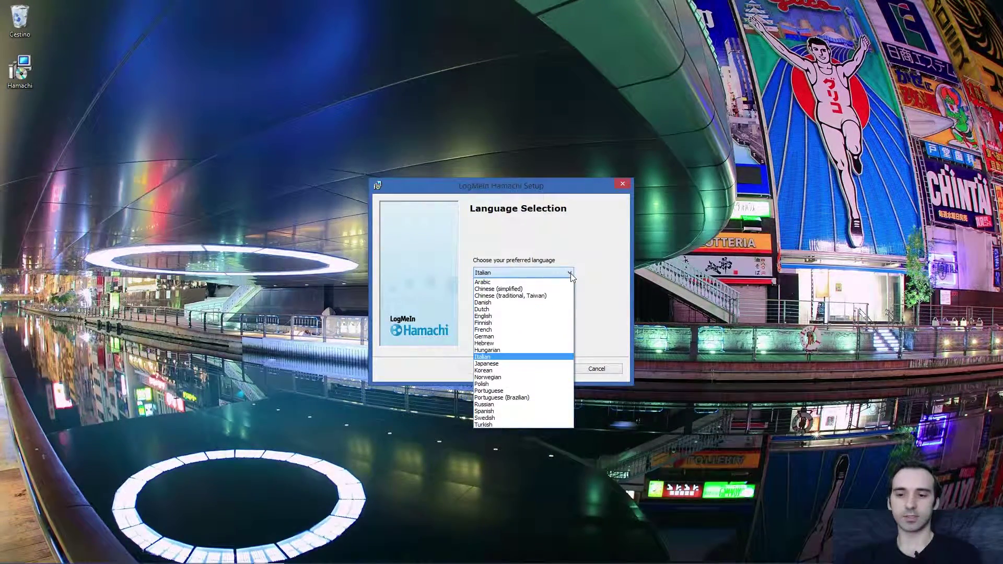
click(610, 308)
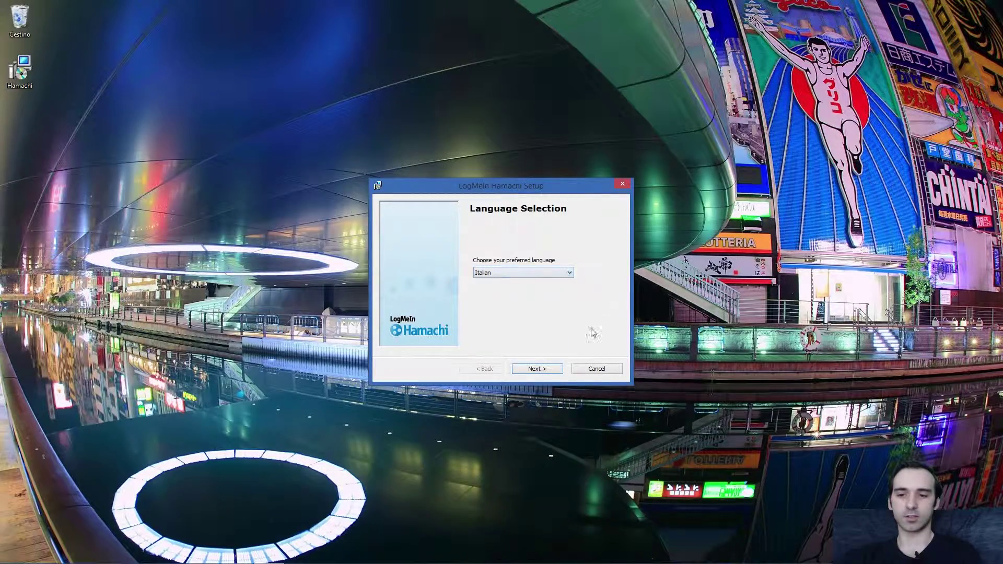
click(541, 369)
click(543, 369)
click(547, 367)
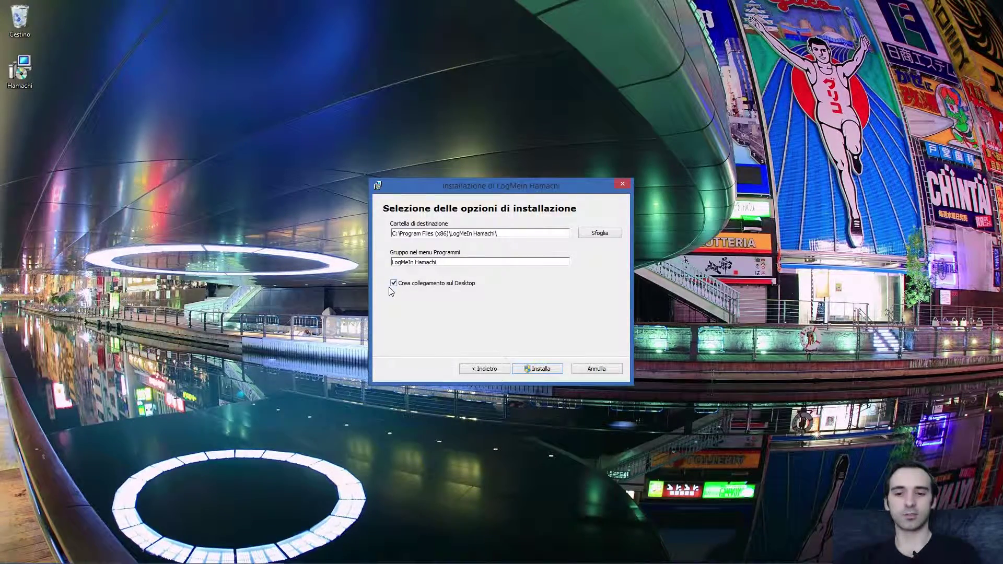
click(541, 368)
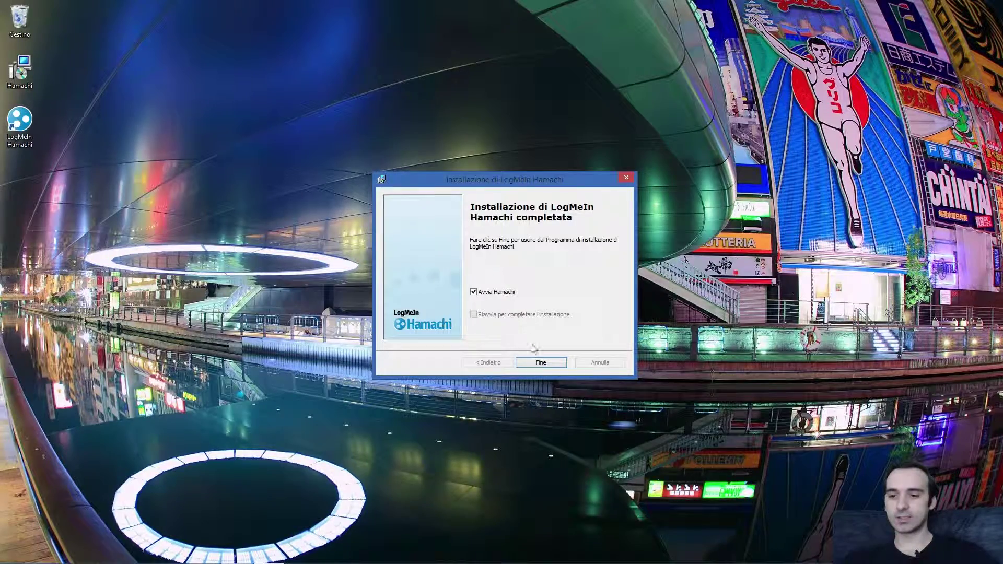
click(540, 363)
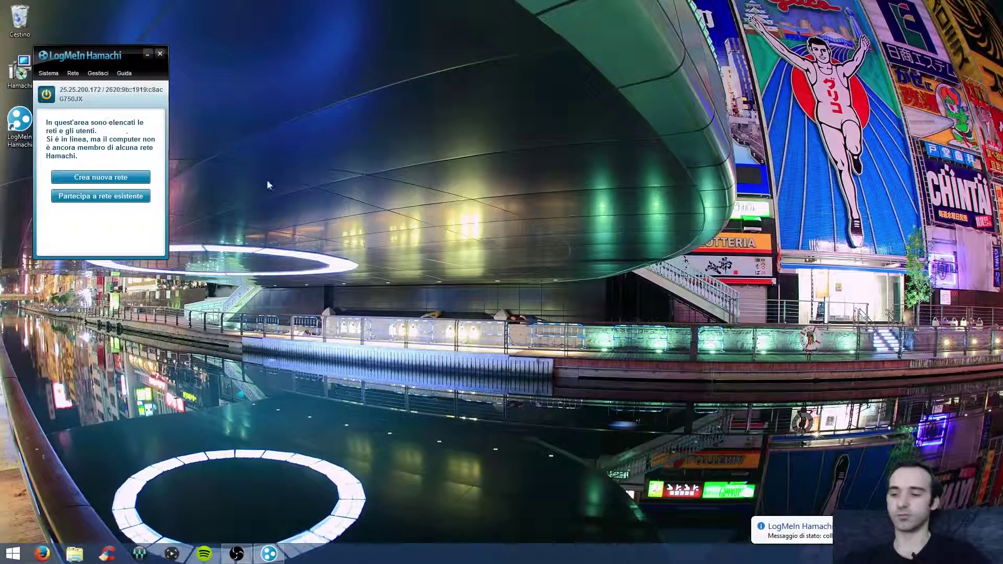
Step: Move the Hamachi window toward the middle of the desktop and switch the client's connection on
drag(98, 56, 185, 79)
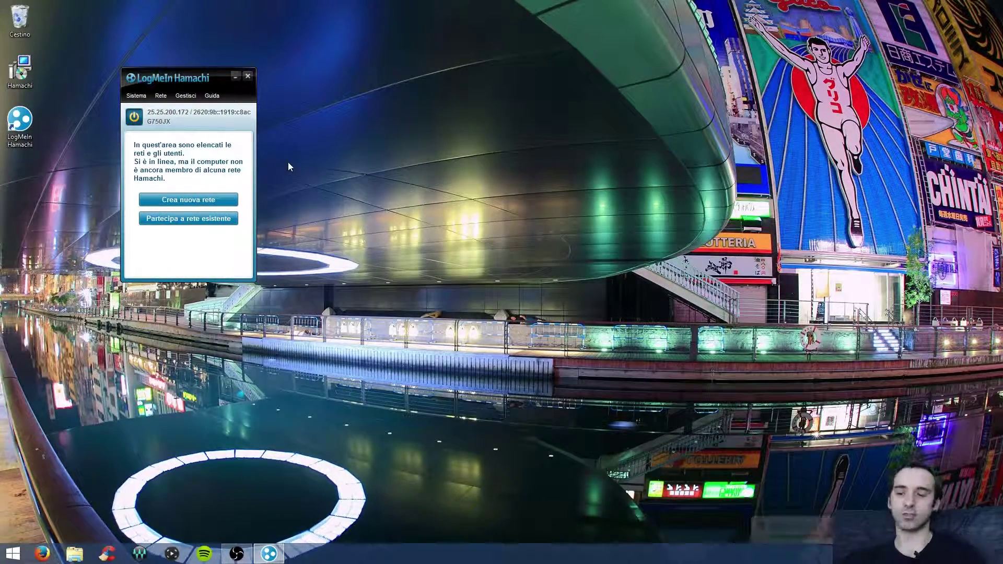
drag(178, 77, 382, 98)
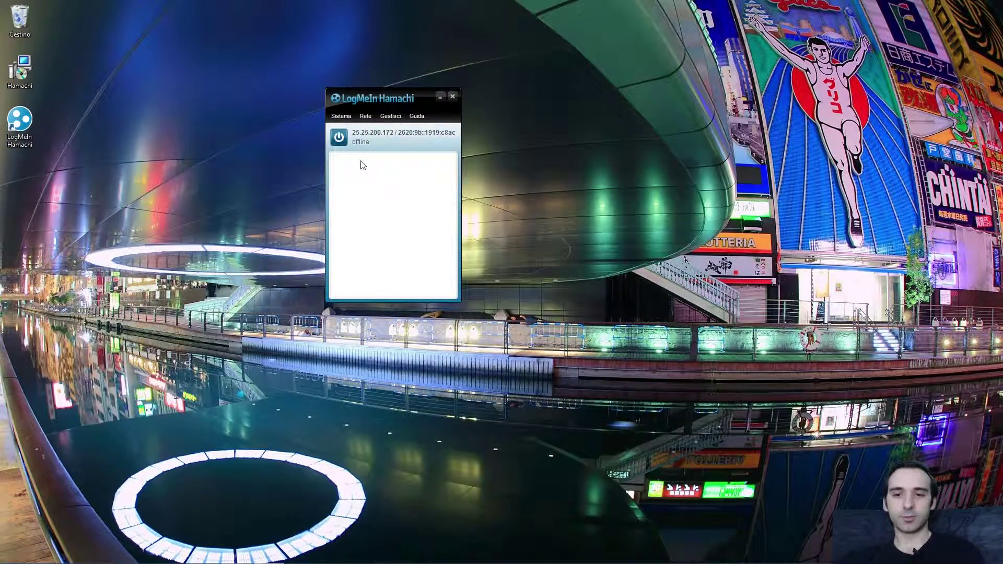
click(340, 139)
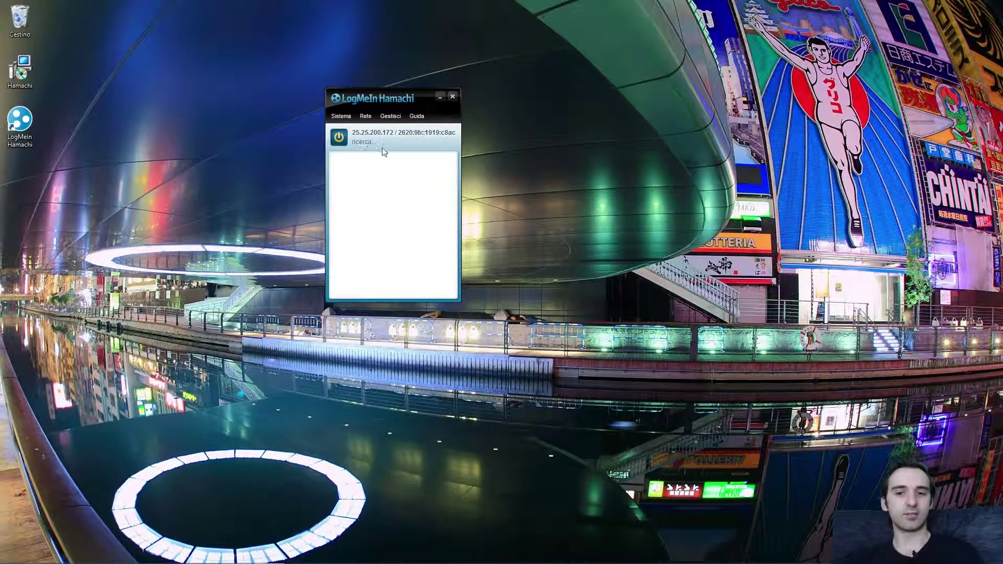
drag(388, 99, 522, 111)
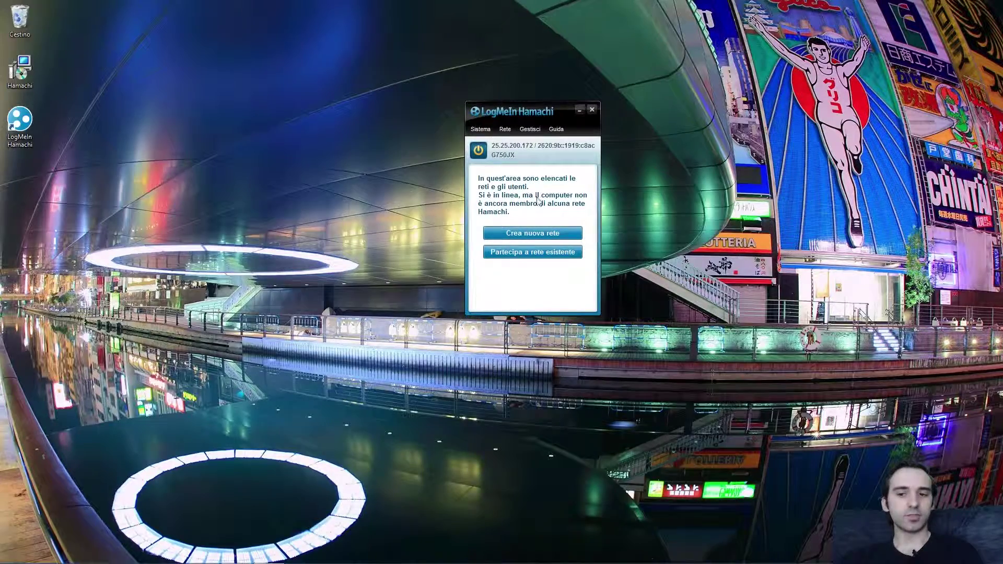
Step: Examine the network ID and password fields for joining an existing network, and close the dialog without joining
click(533, 252)
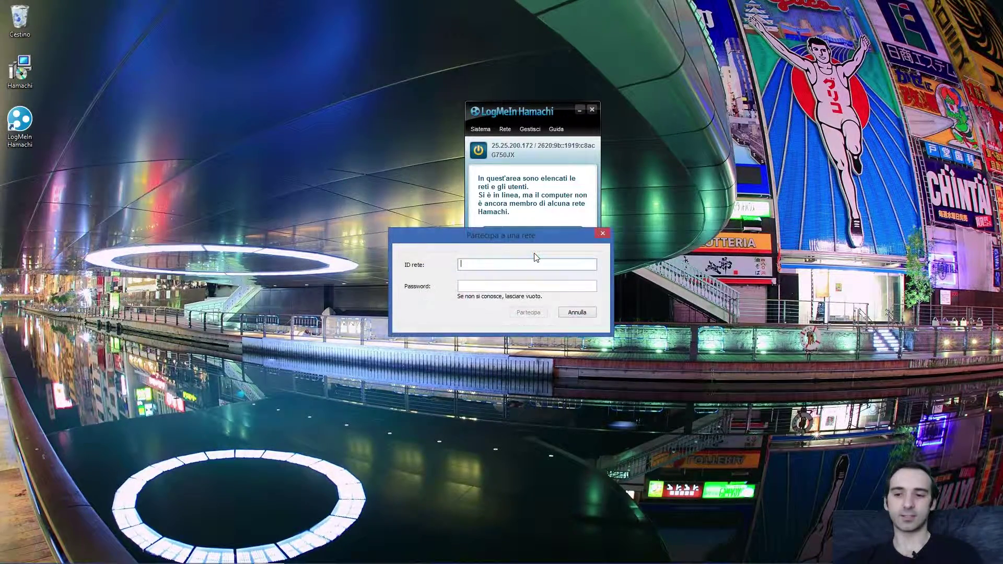
click(484, 289)
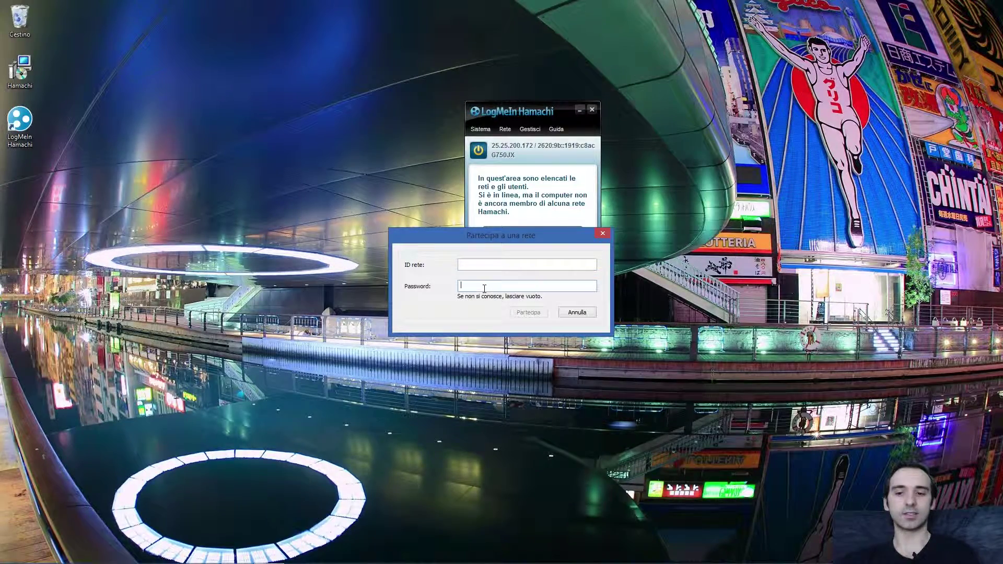
click(574, 314)
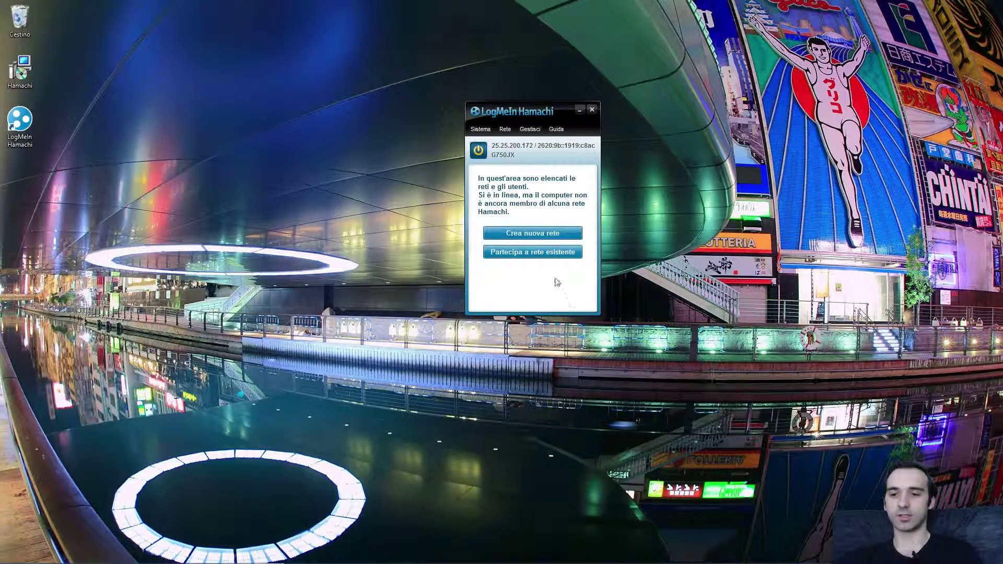
Step: Examine the ID, password and confirmation fields for creating a new network, and close the dialog without creating one
click(525, 239)
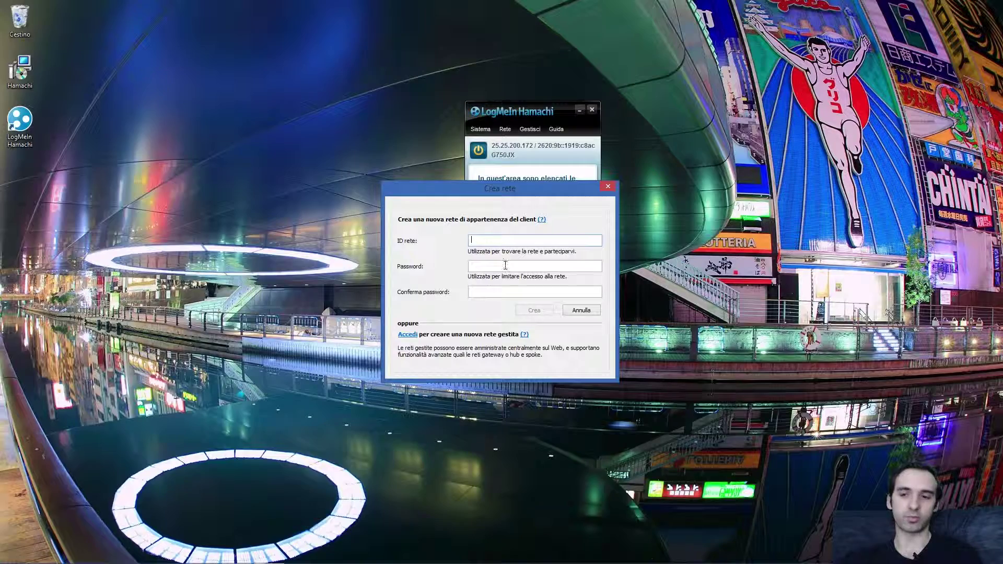
click(503, 292)
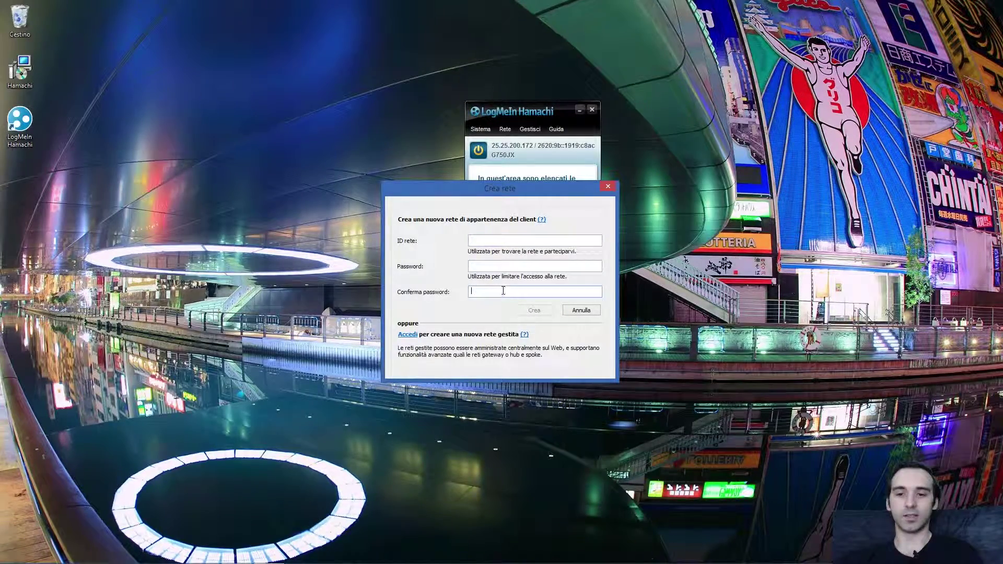
click(501, 268)
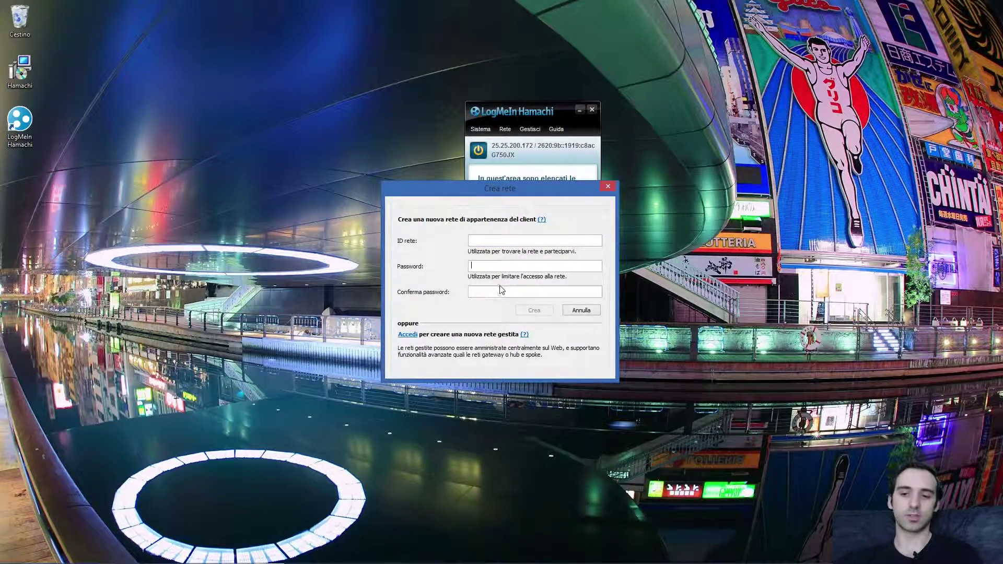
click(581, 311)
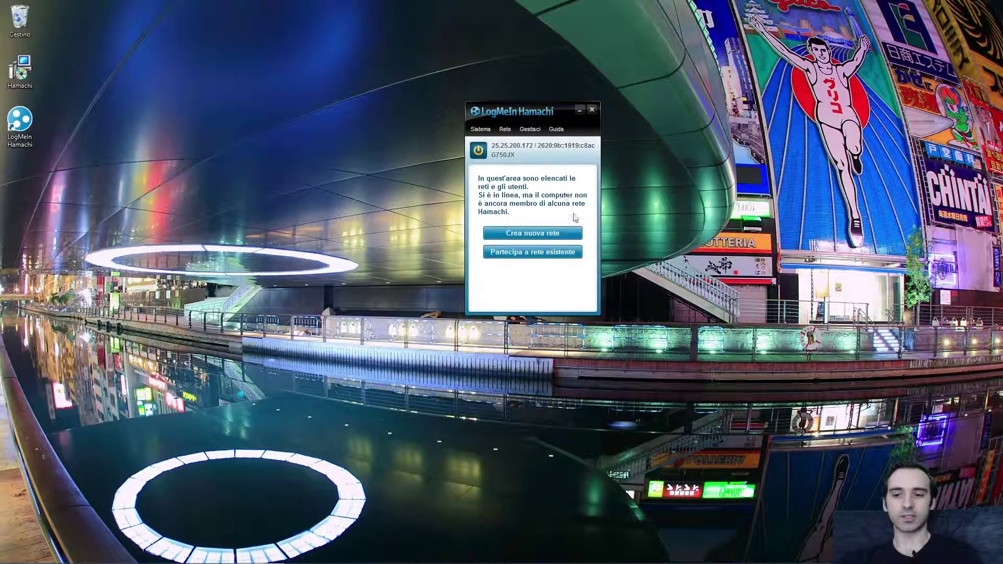
Step: Create a new network with the ID Strafatti di Bit, entering and confirming its access password
click(504, 129)
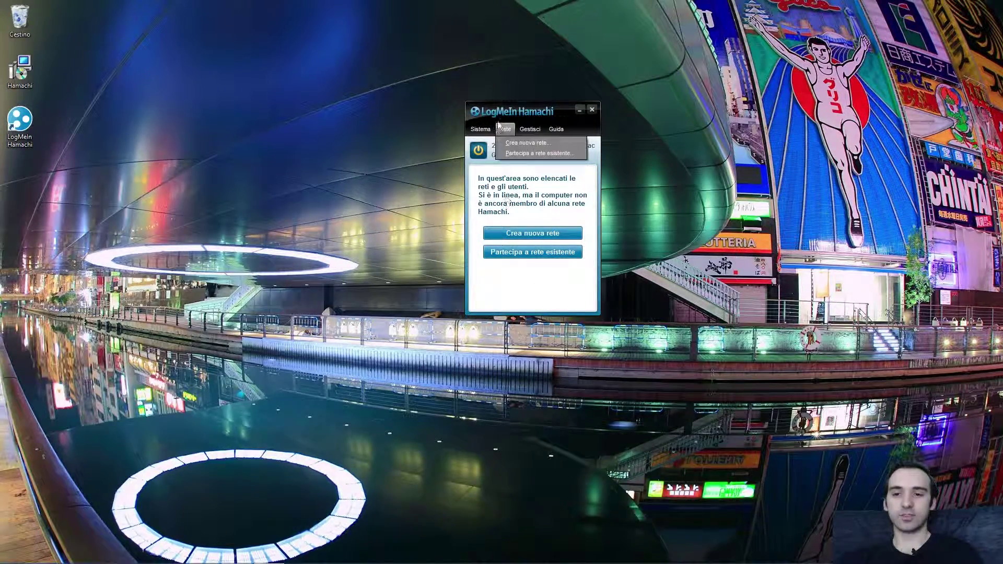
click(505, 131)
click(505, 131)
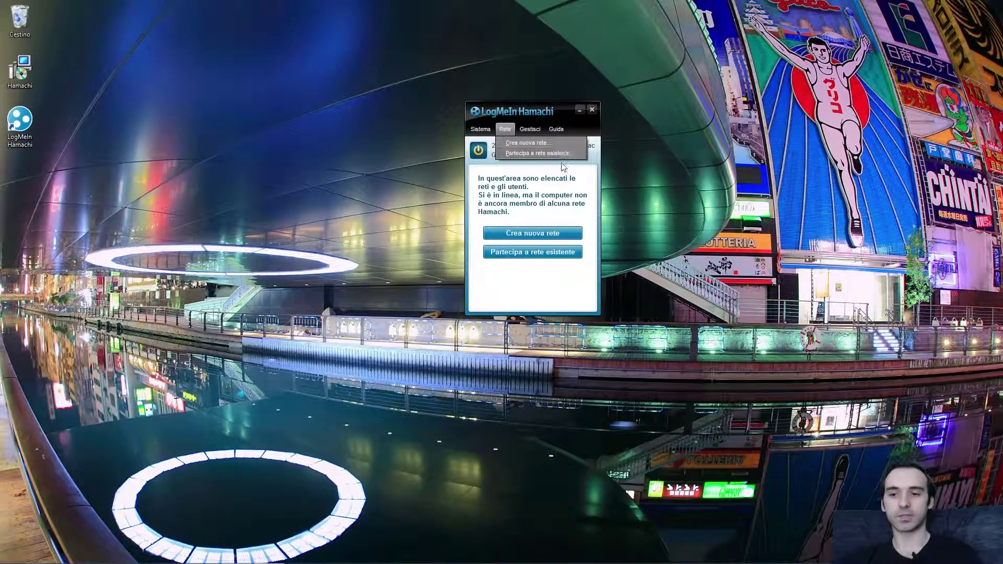
click(519, 230)
click(520, 231)
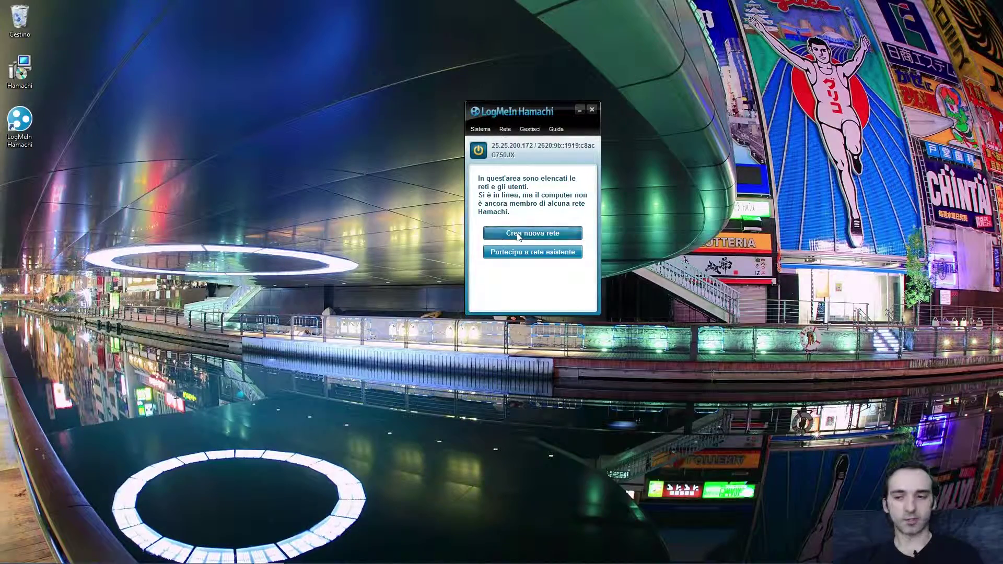
text(S)
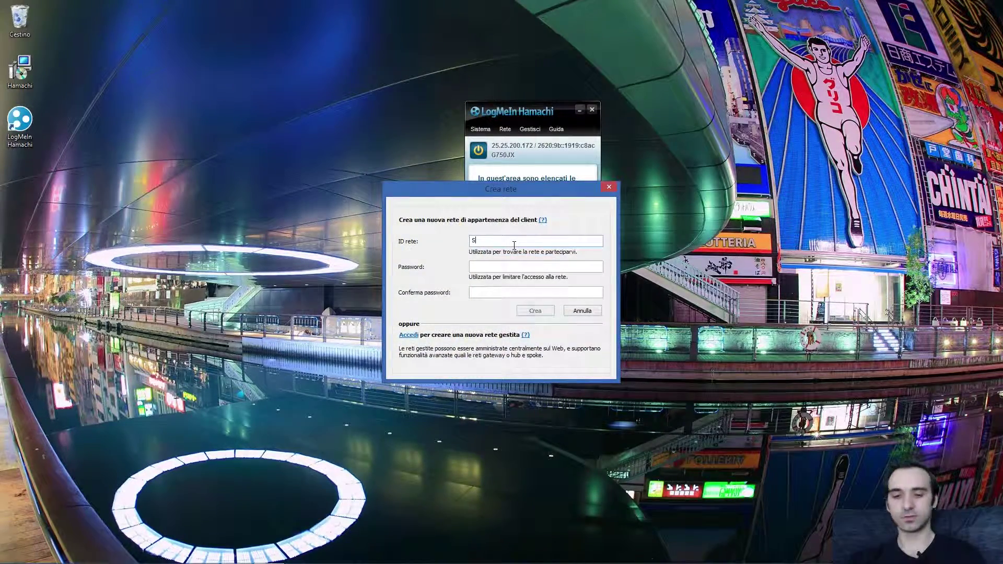
text(tiafatti di Bit)
key(Tab)
key(ctrl+v)
key(Tab)
key(ctrl+v)
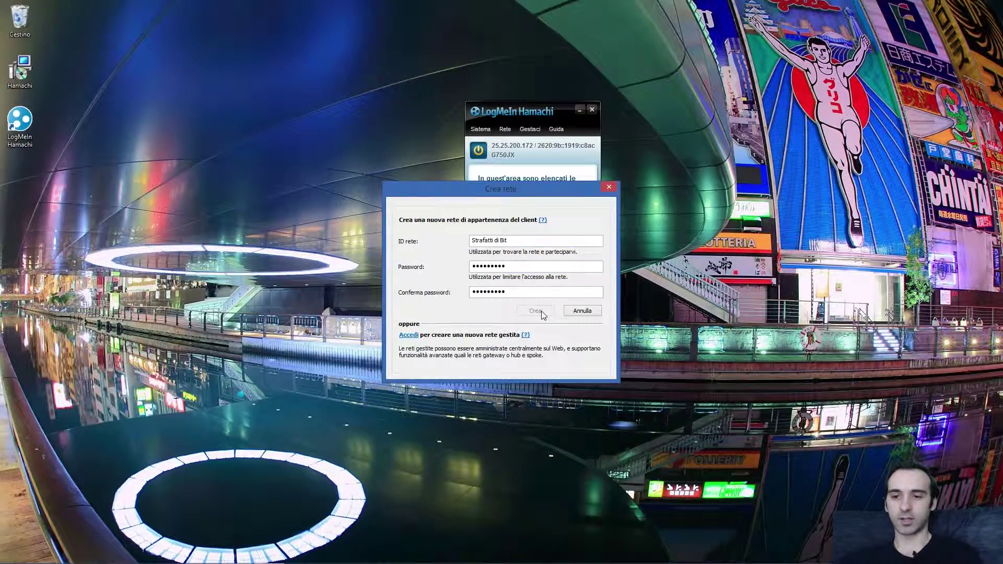
click(538, 311)
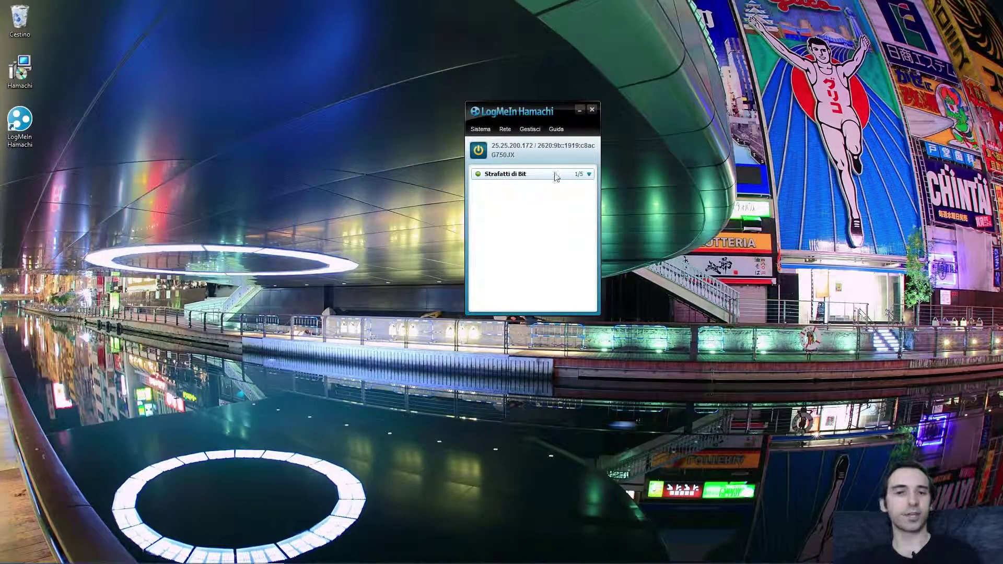
Step: Select the Strafatti di Bit network and set it offline
click(579, 175)
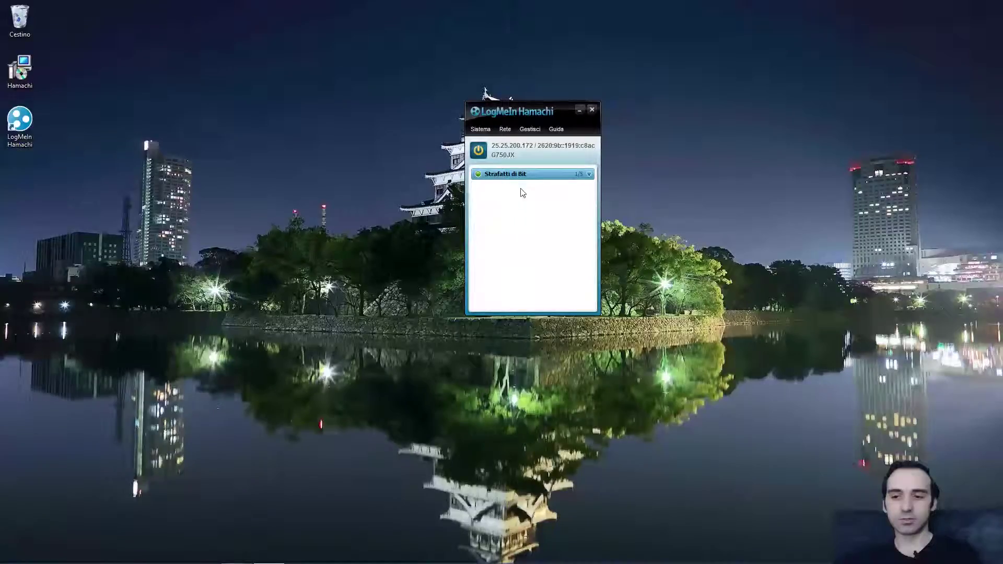
right_click(531, 177)
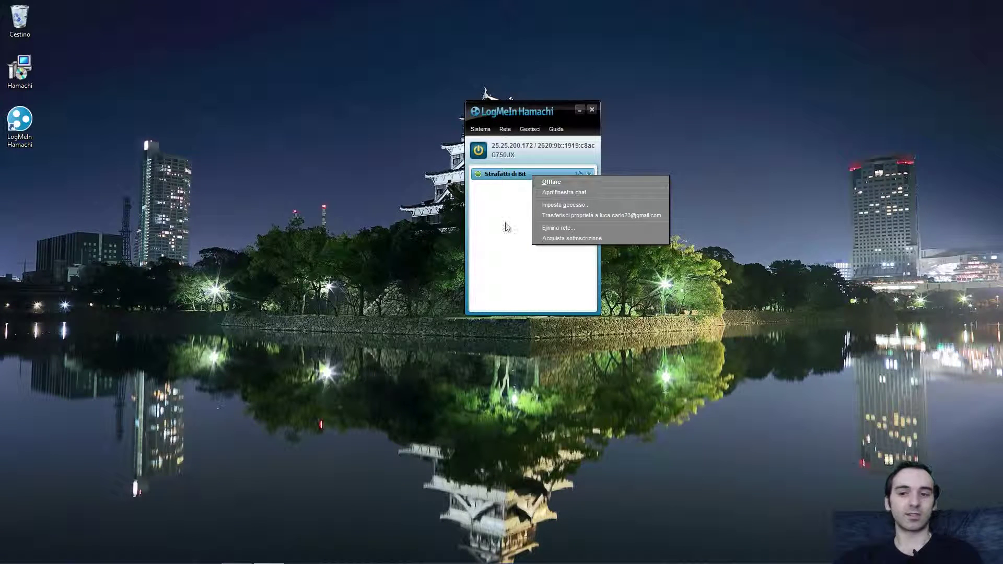
click(572, 181)
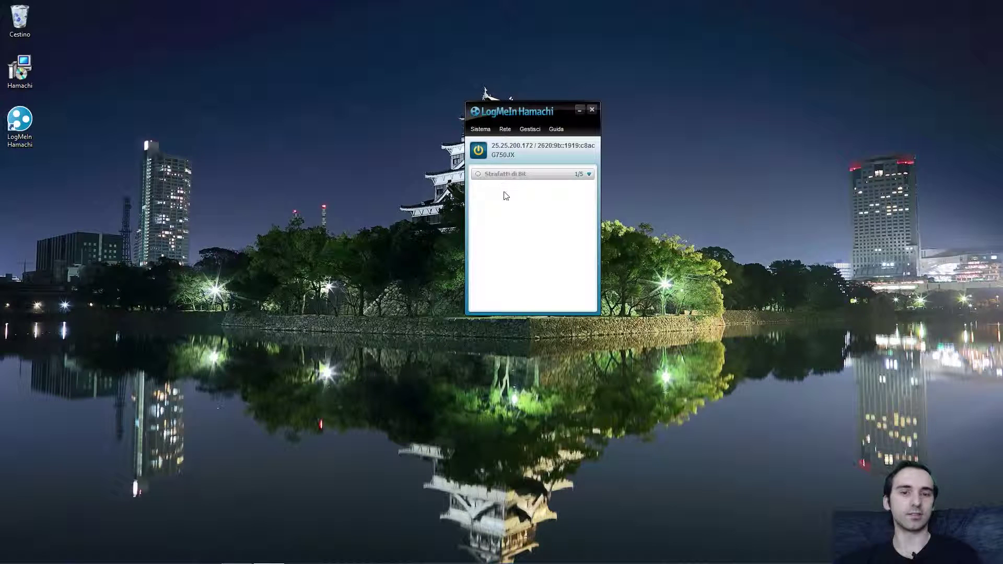
Step: Open the chat window of the Strafatti di Bit network, look at it, and close it without writing a message
mouse_move(548, 178)
right_click(546, 174)
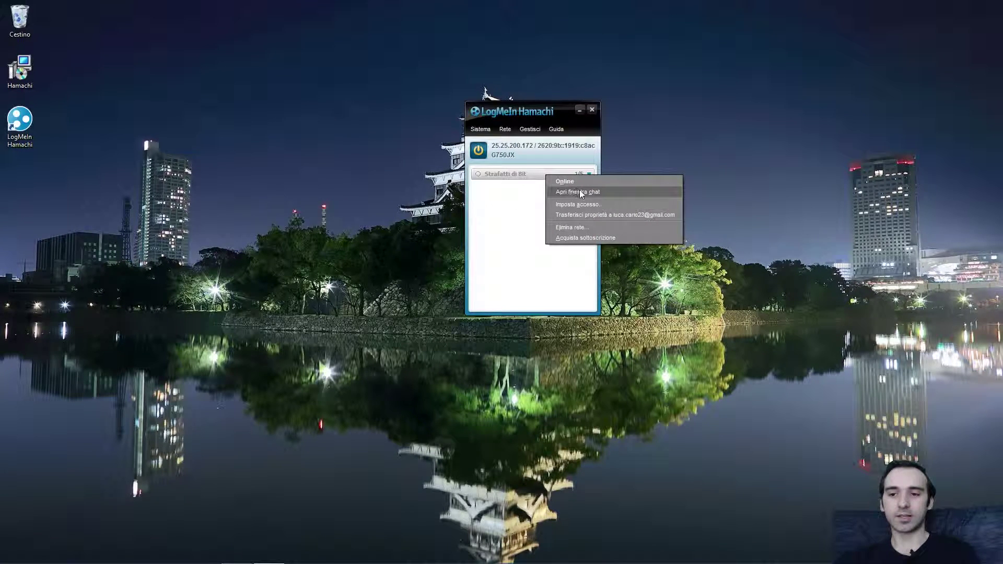
click(603, 195)
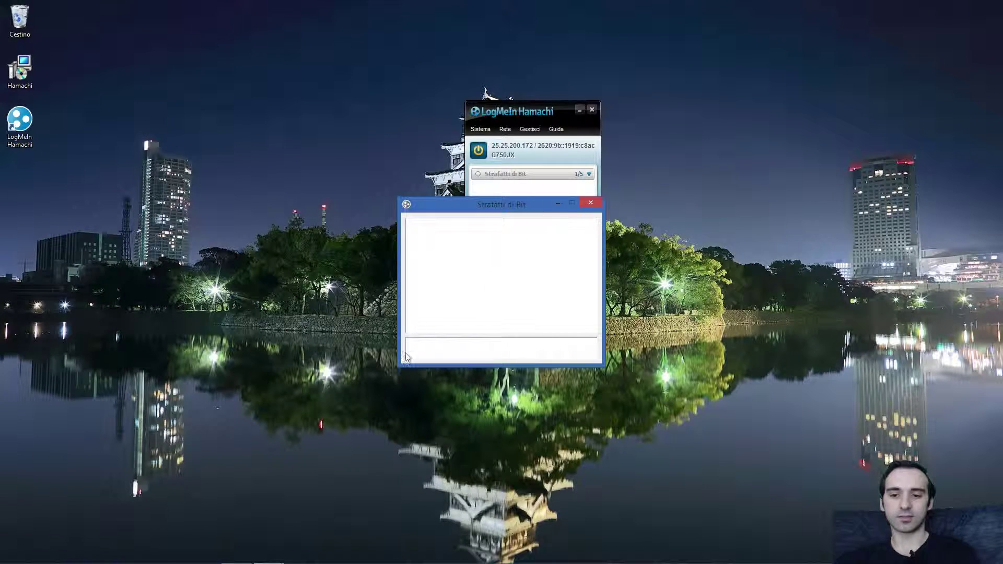
key(alt+F4)
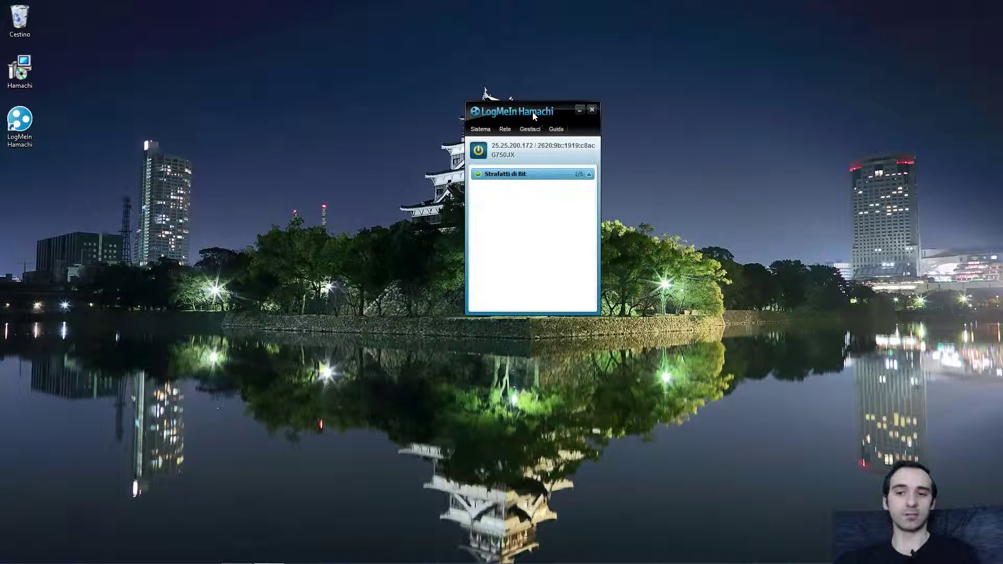
Step: Take the Strafatti di Bit network offline again and move the Hamachi window slightly higher on the desktop
drag(533, 116, 525, 111)
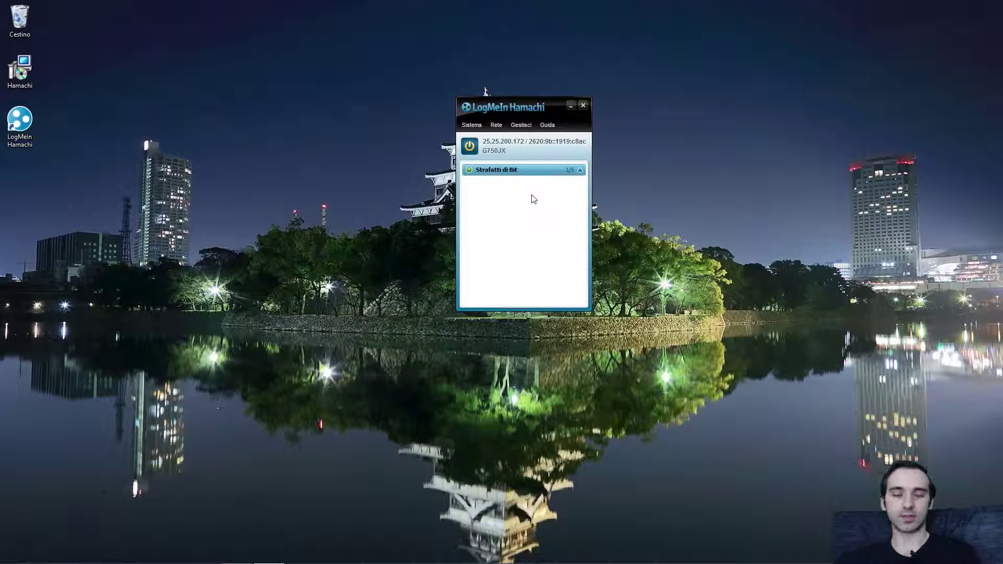
click(567, 175)
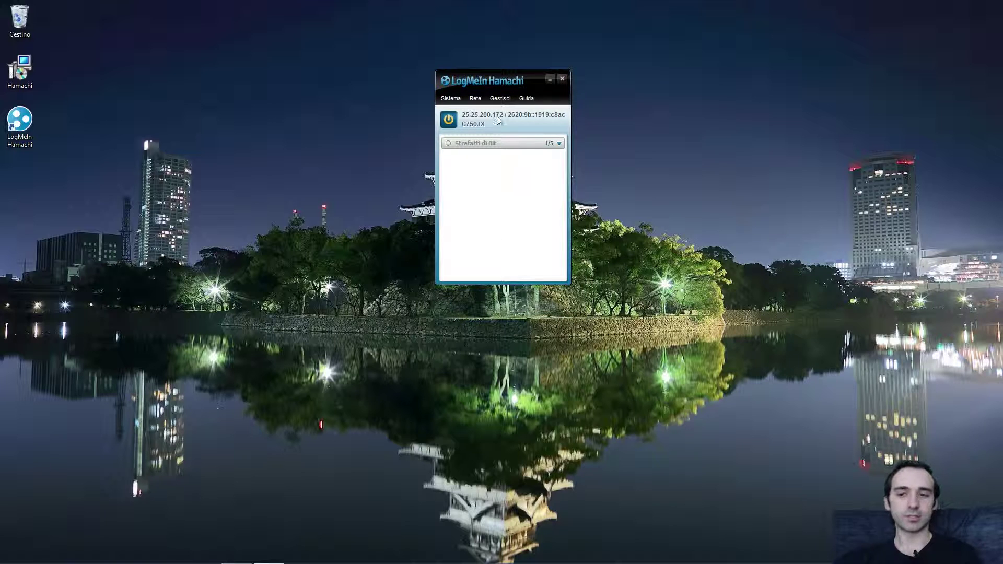
mouse_move(506, 84)
mouse_down()
mouse_move(507, 120)
mouse_move(497, 82)
mouse_up()
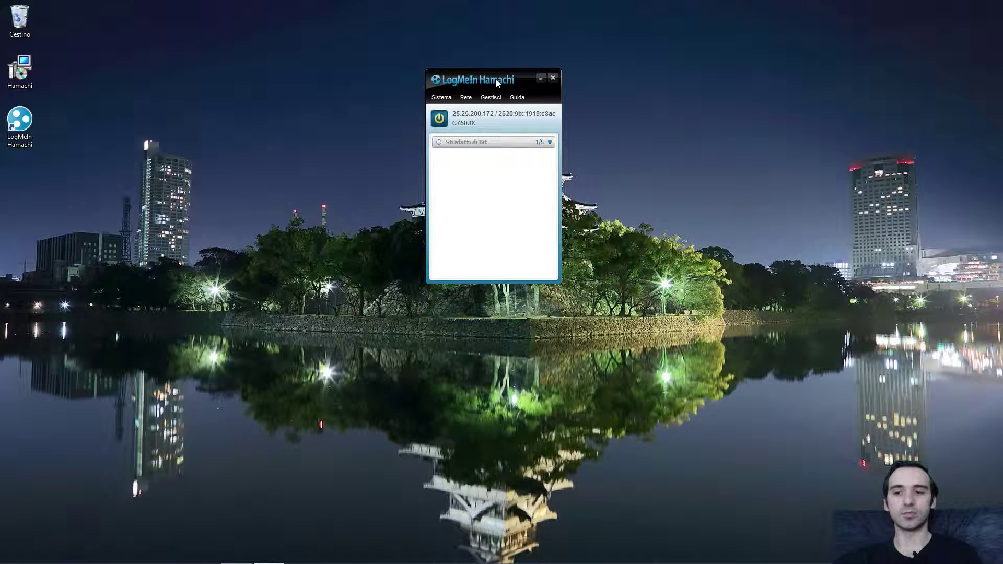